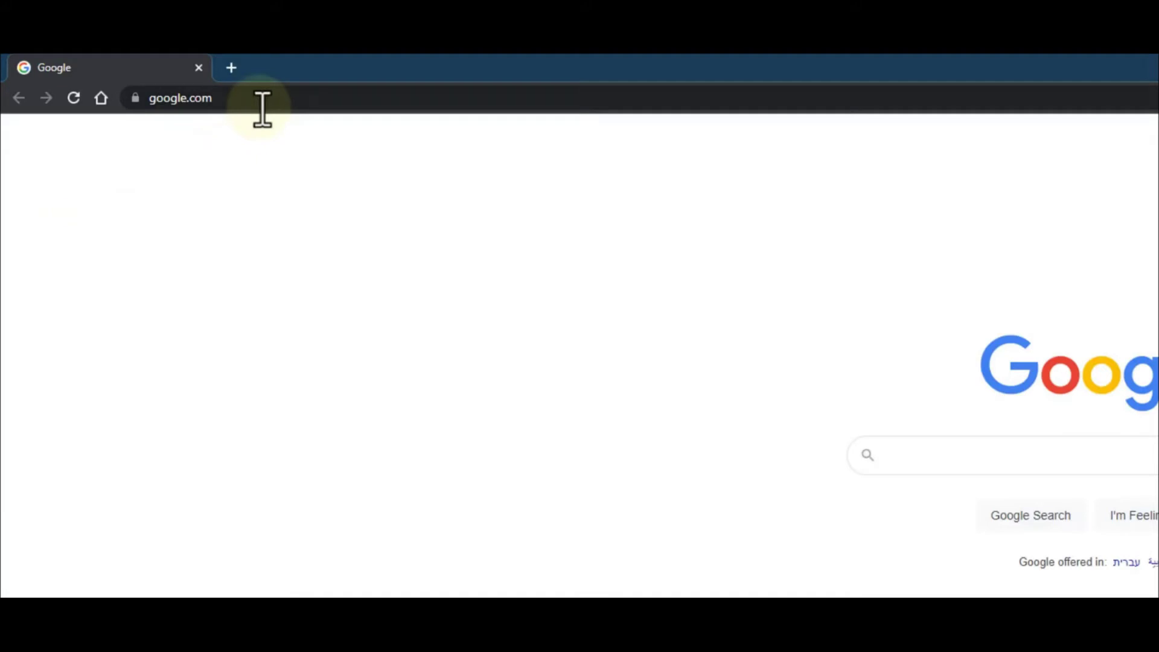
- Select the google.com URL in Chrome's address bar so it can be replaced
click(262, 98)
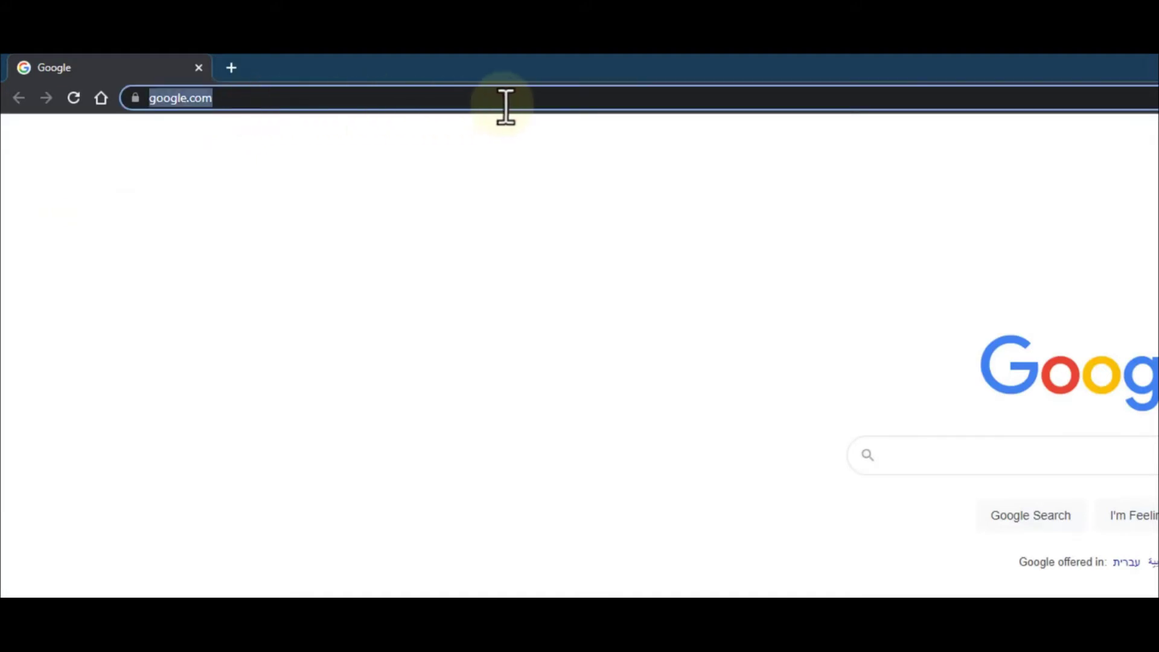
text(vo)
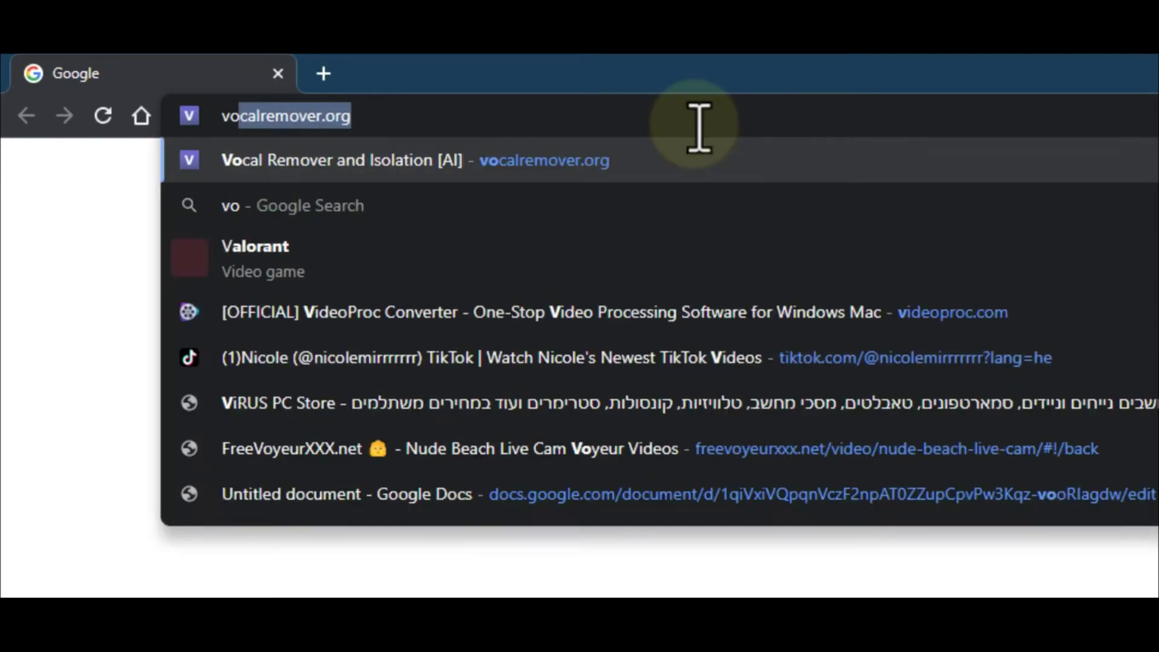
text(calremov)
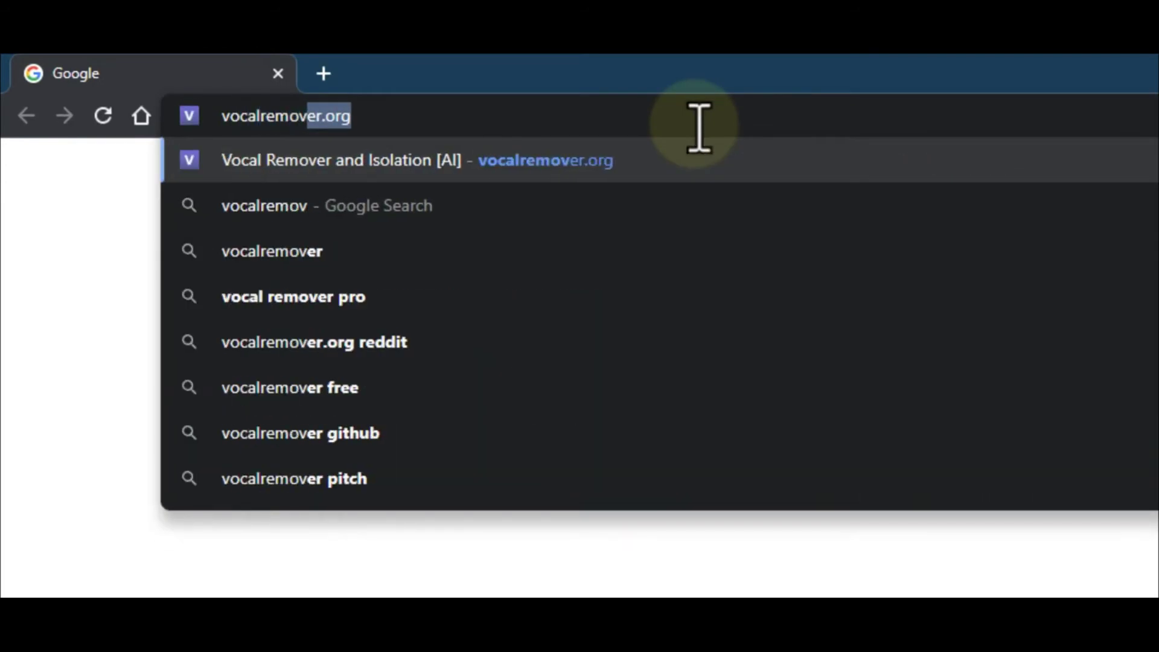
text(er.org)
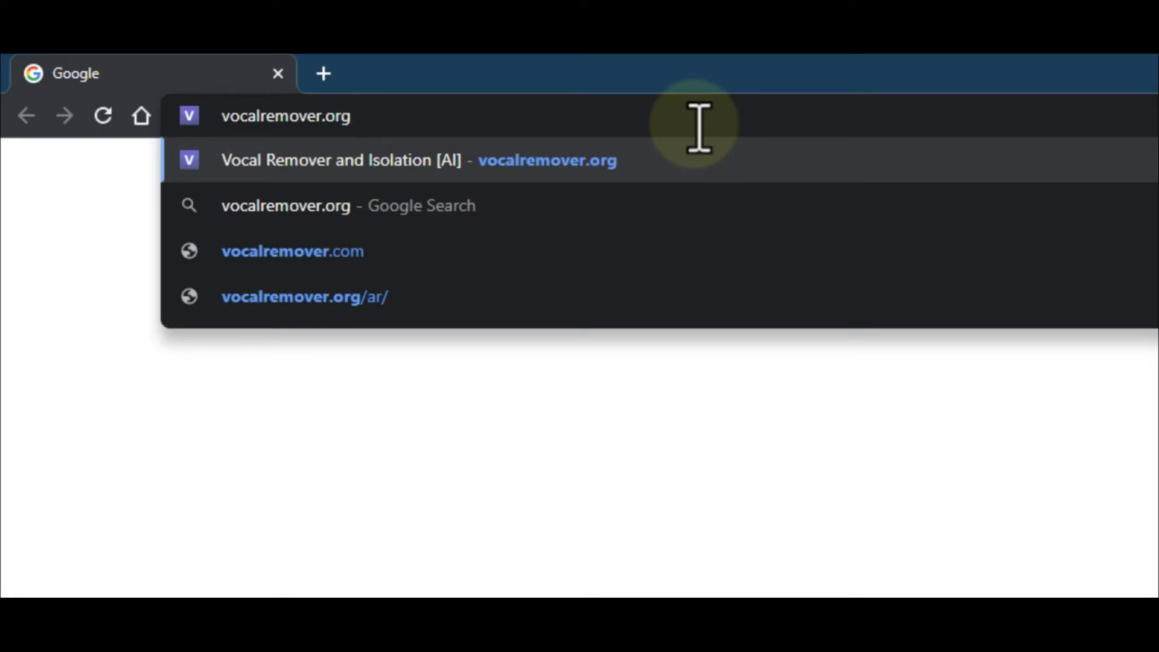
- Go to vocalremover.org to reach its Audio Joiner tool
key(Return)
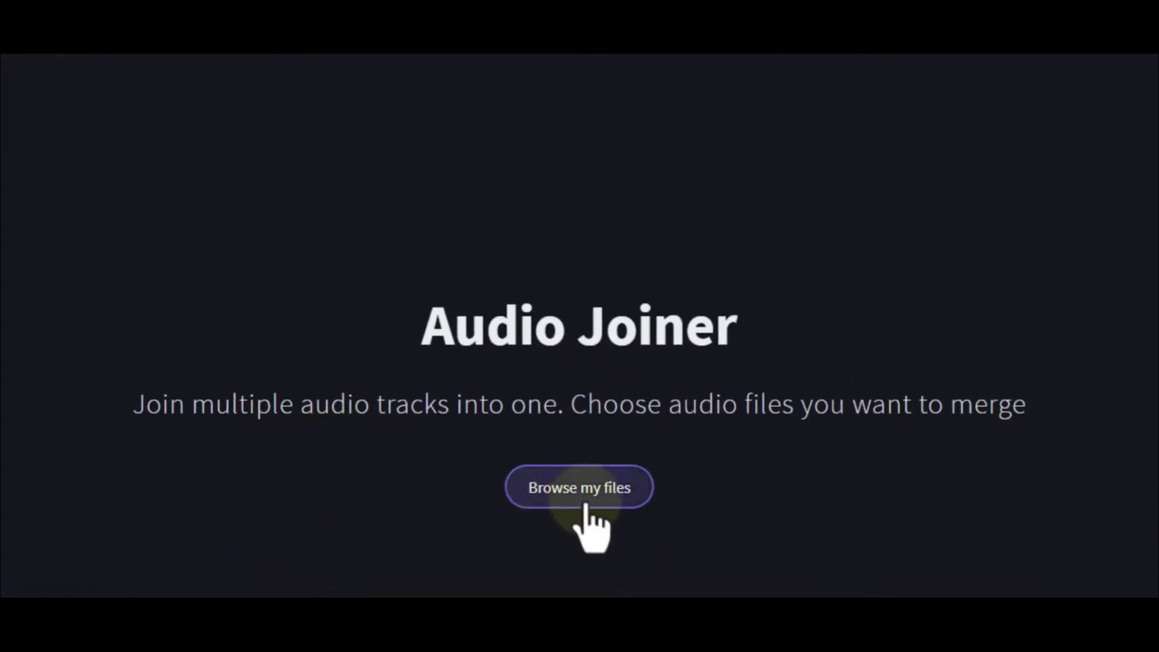
- Select the 'River Flows In You' and 'Sweet Melody' MP3 files for the Audio Joiner
click(589, 502)
drag(727, 458, 407, 258)
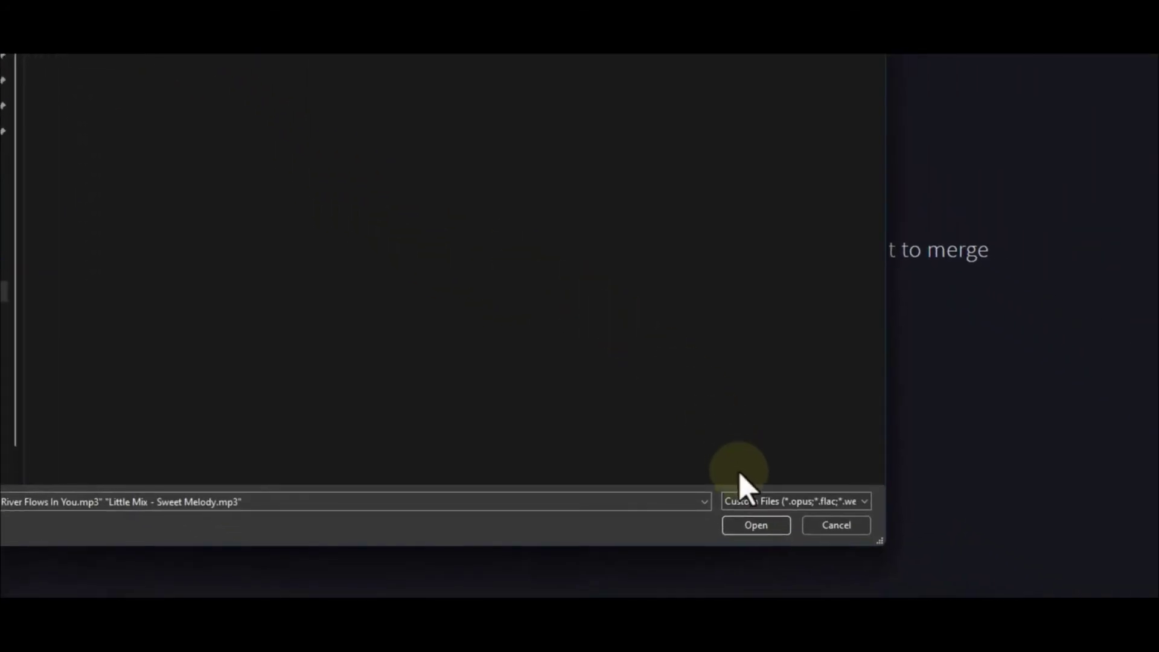